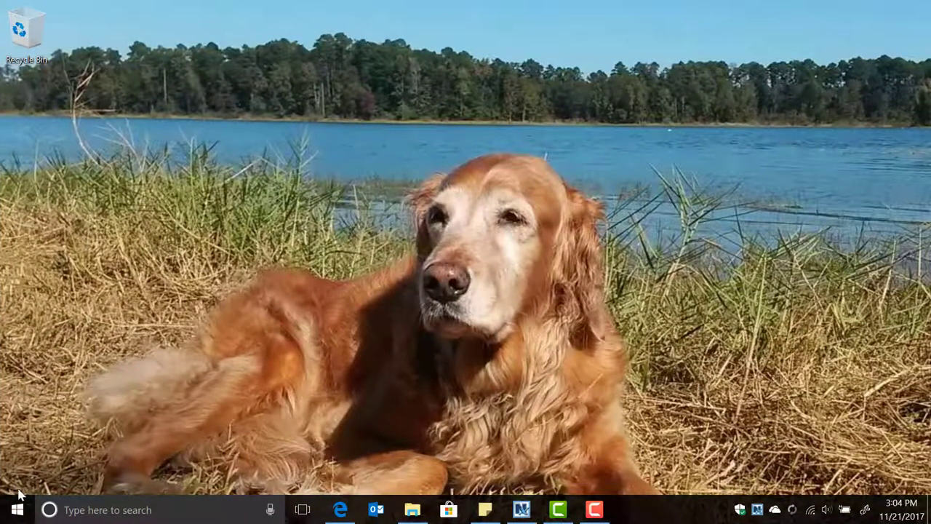
Launch Microsoft Edge from Start and load ascriberx.com from the address bar suggestion
click(16, 509)
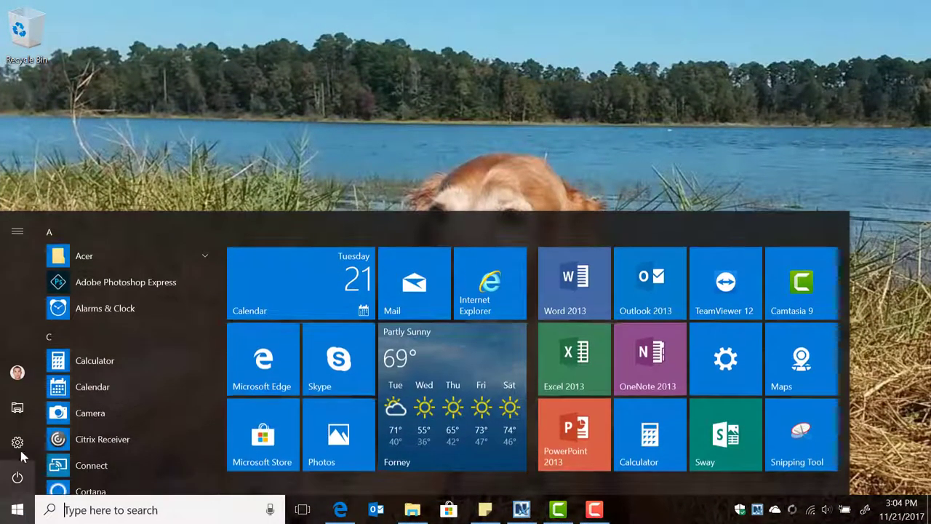
click(267, 356)
click(252, 36)
text(ascriberx.com/)
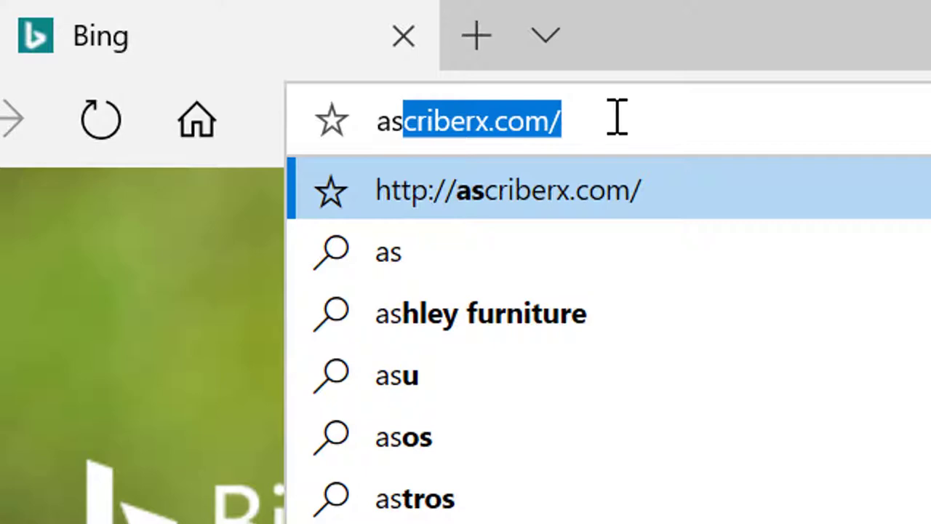
key(Return)
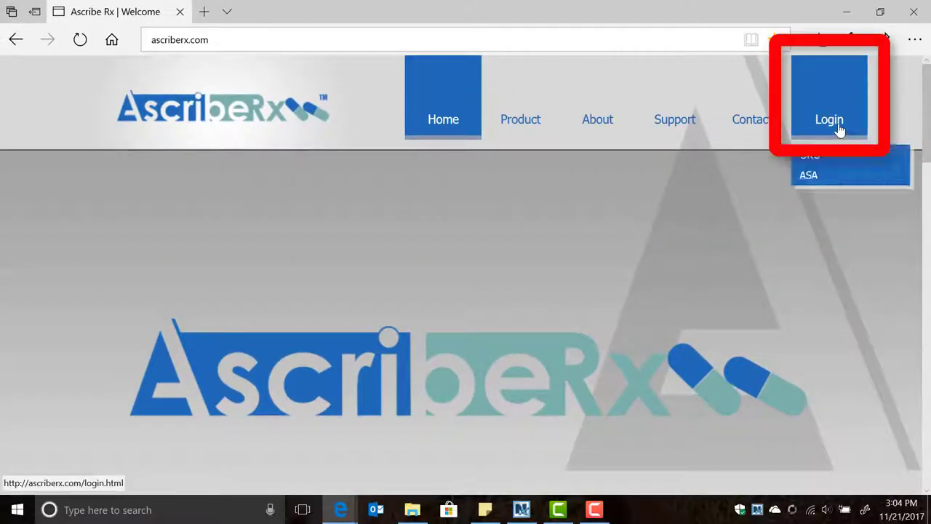
Log in to AscribeRx with the account username and password, then reveal the Dashboard's Support menu
click(842, 122)
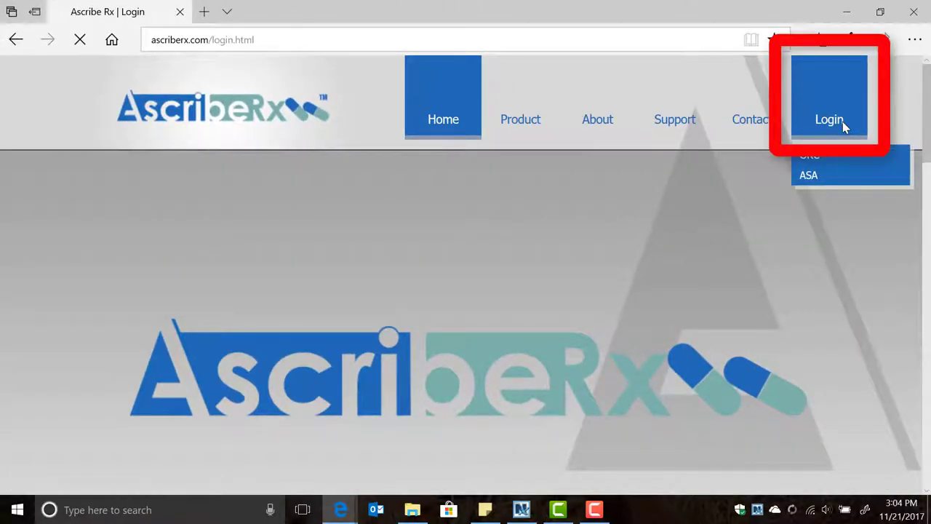
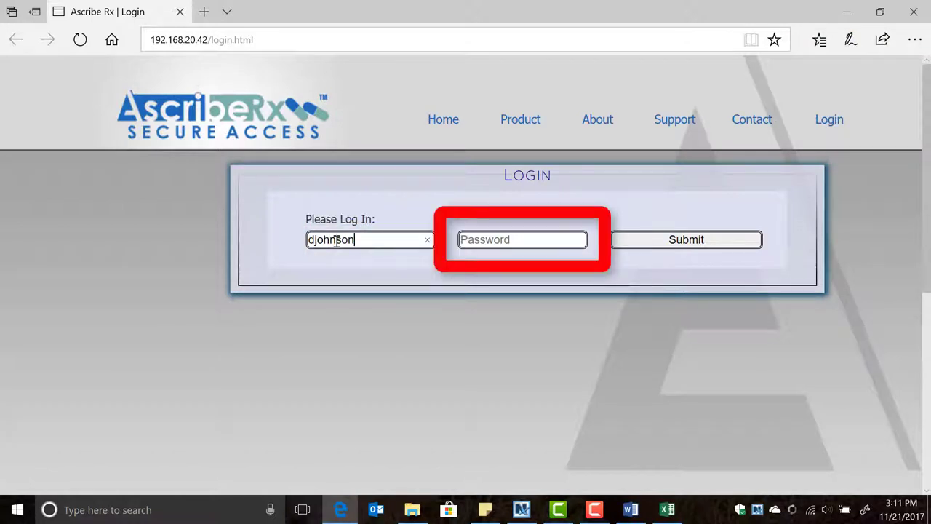
key(Tab)
text(*********)
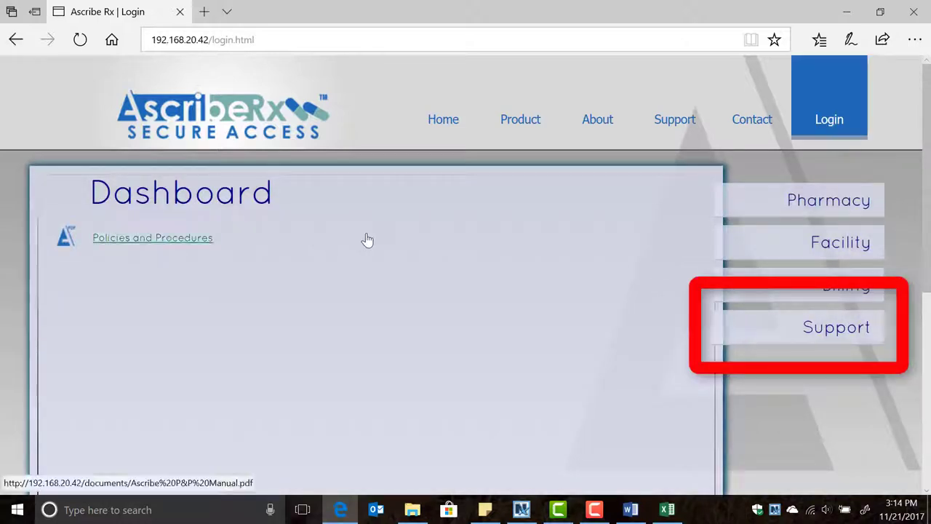
mouse_move(773, 327)
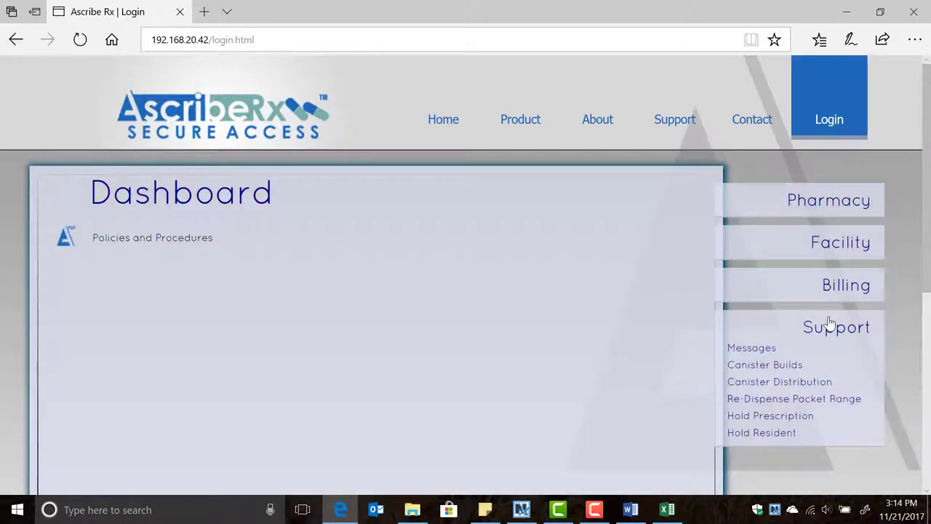
On the Hold Resident page, submit a chosen facility and scroll through its 587 residents
click(766, 434)
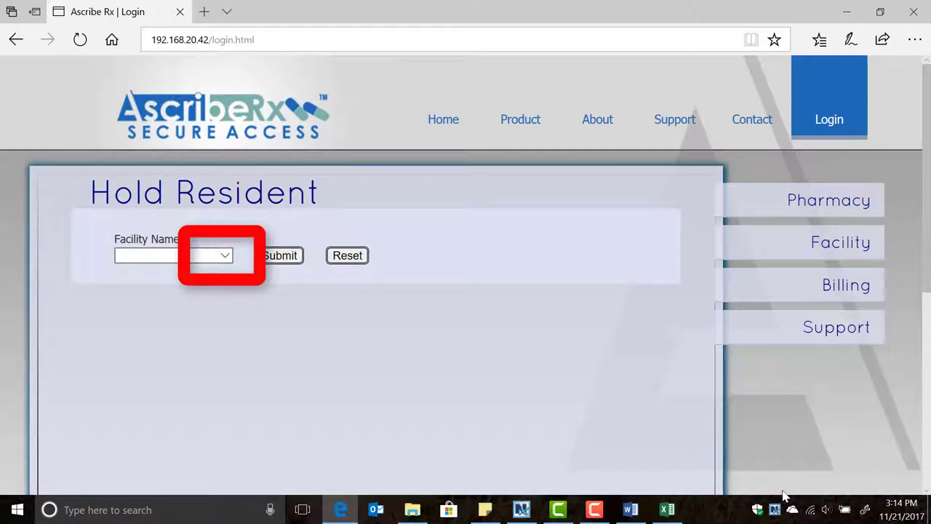
click(225, 256)
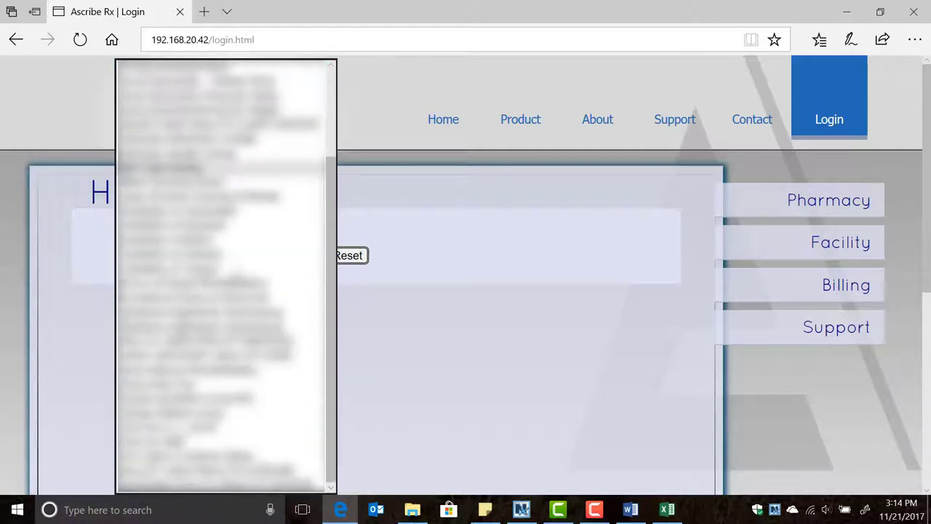
click(229, 371)
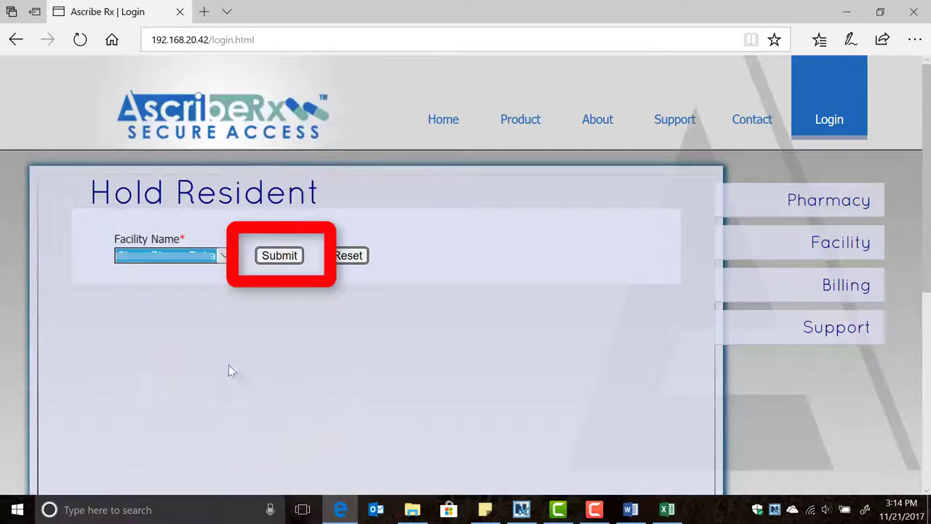
click(279, 258)
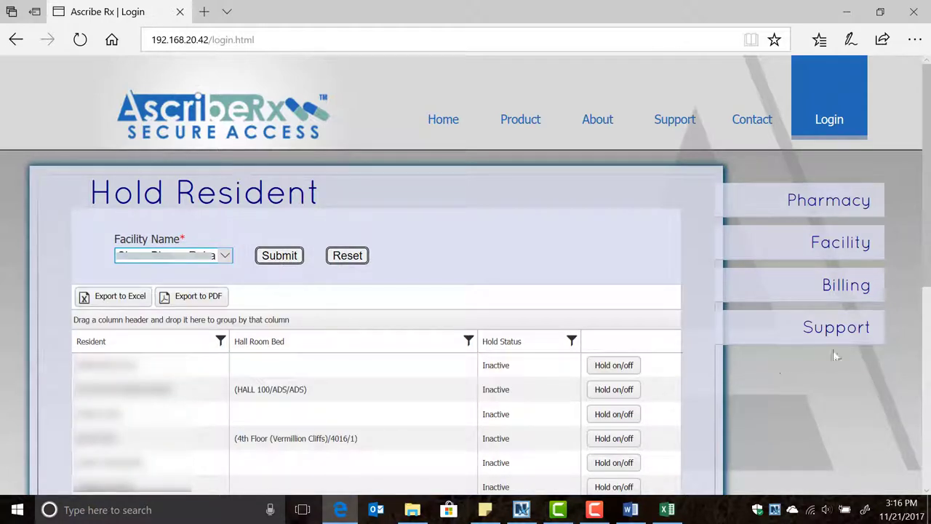
scroll(926, 292, down, 1)
scroll(926, 293, down, 6)
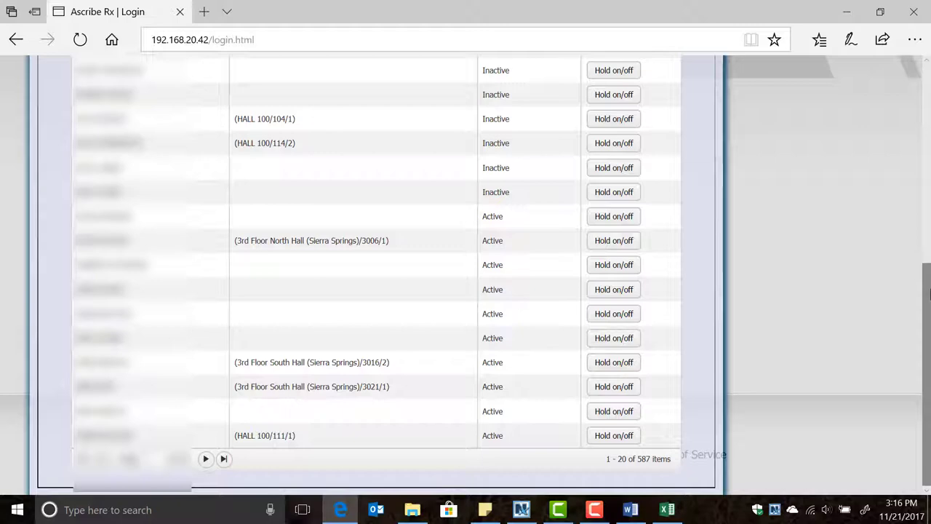
scroll(928, 293, up, 7)
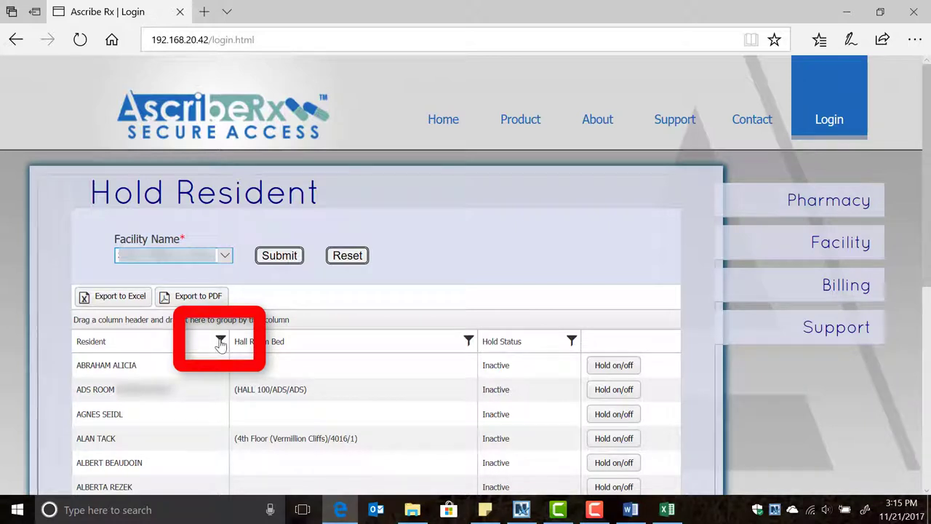
Apply a Contains filter with part of the resident's name on the Resident column
click(221, 341)
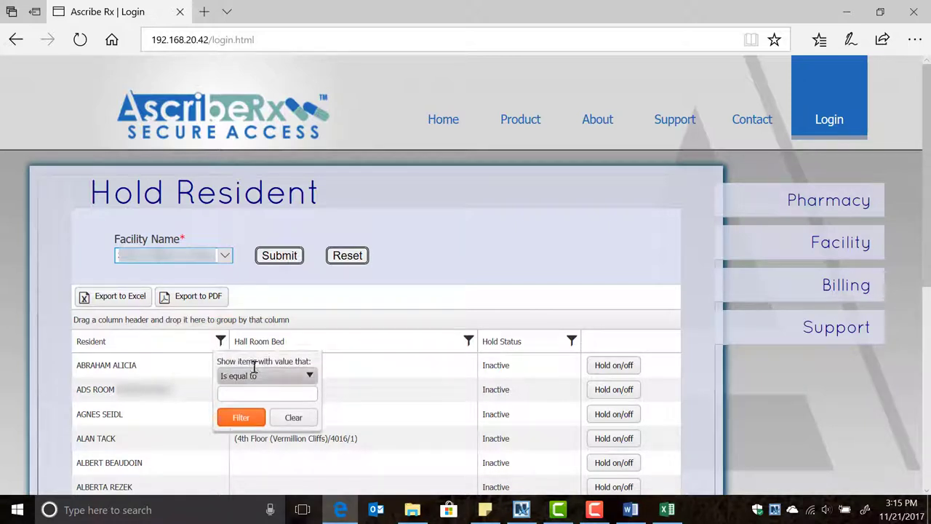
click(256, 376)
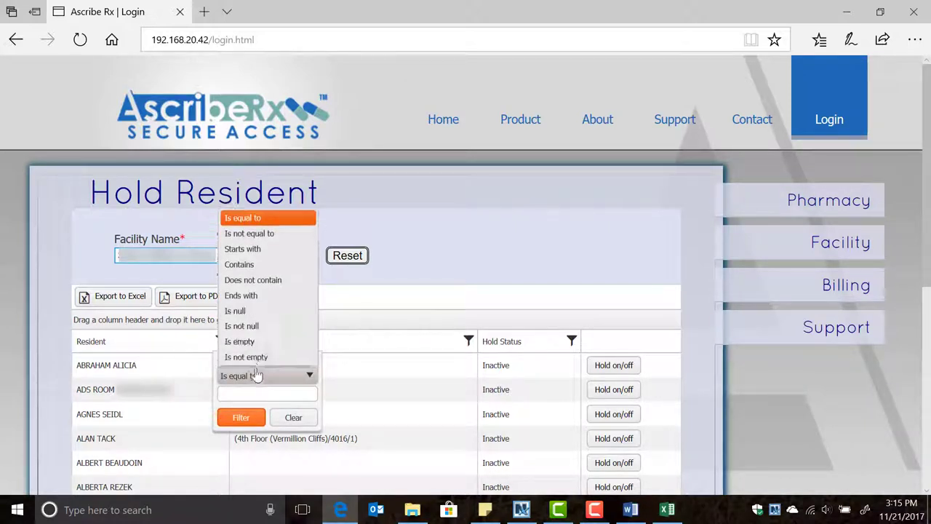
click(251, 265)
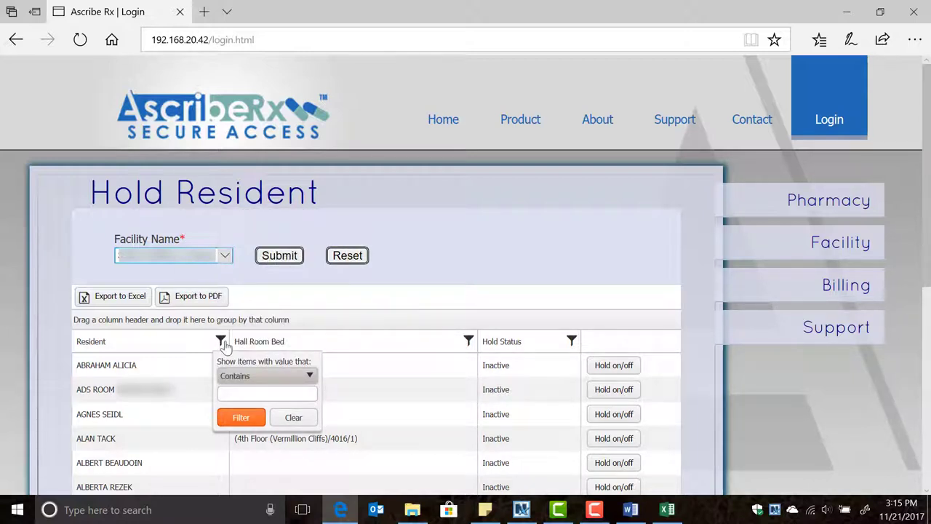
click(254, 393)
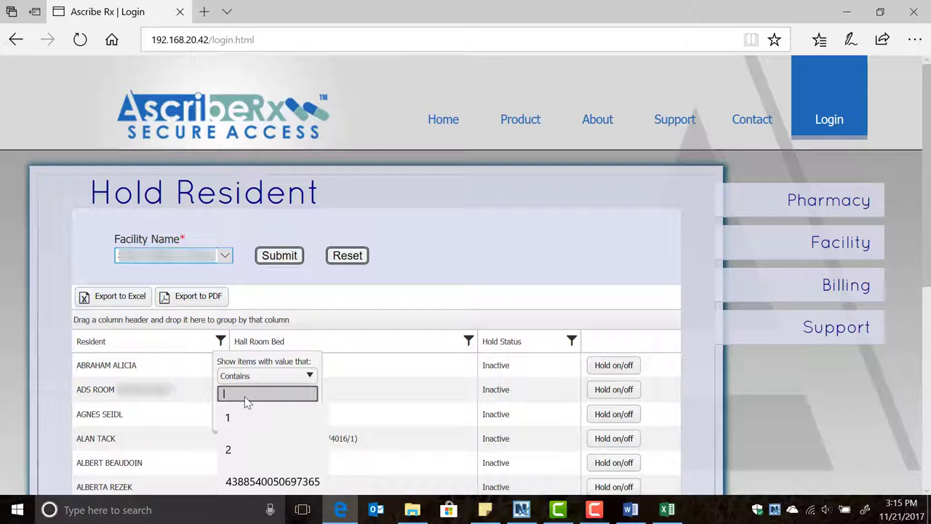
text(alvin)
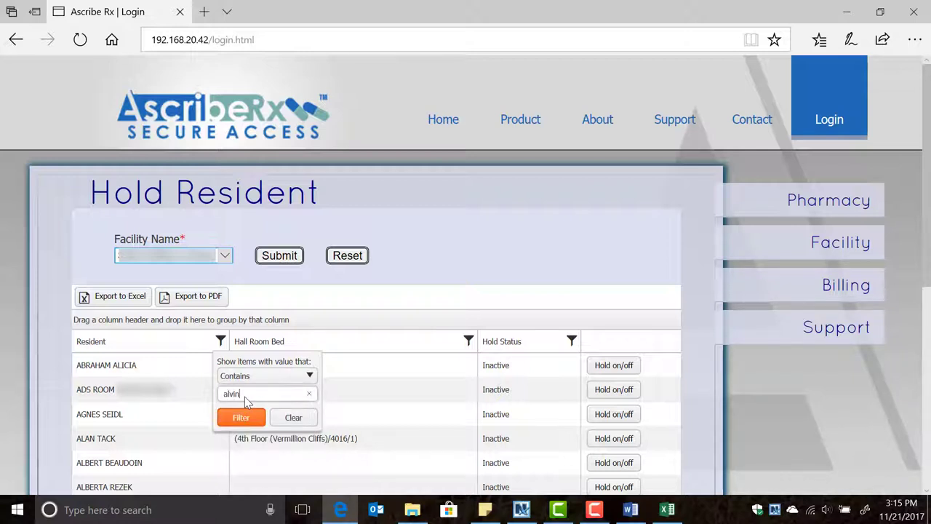
key(Return)
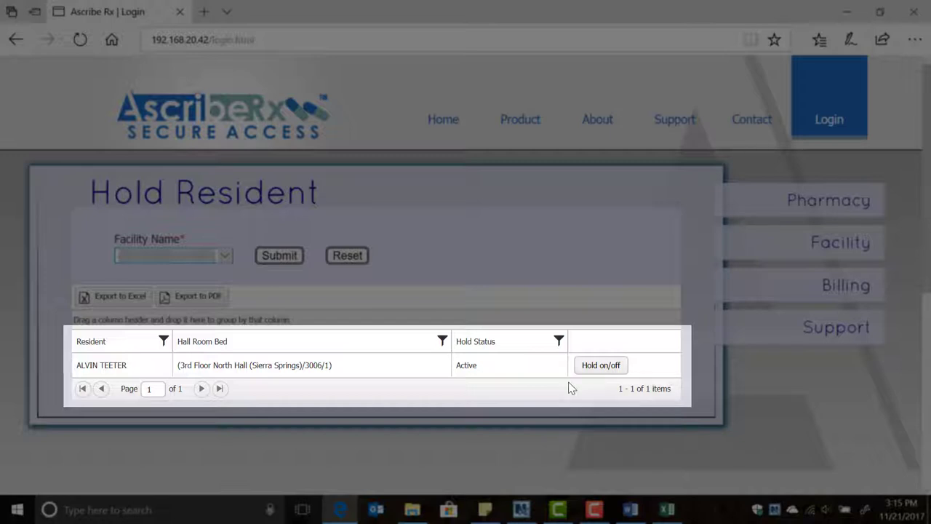
Toggle the filtered resident's hold status to Inactive, confirm it, and dismiss the success alert
click(597, 366)
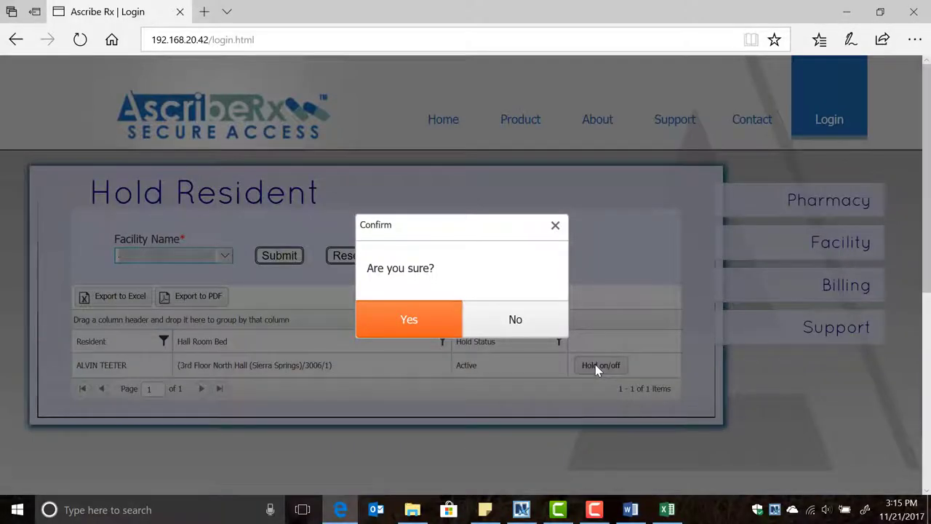
click(410, 323)
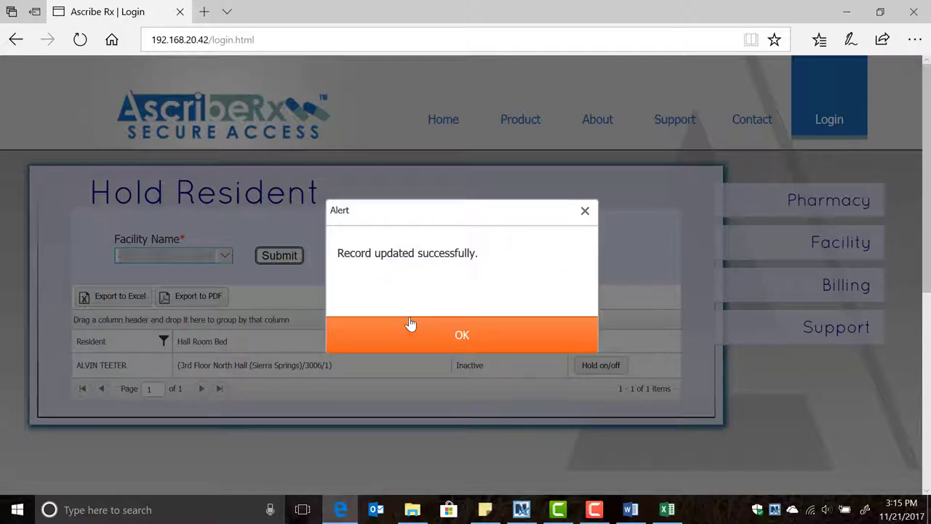
click(462, 337)
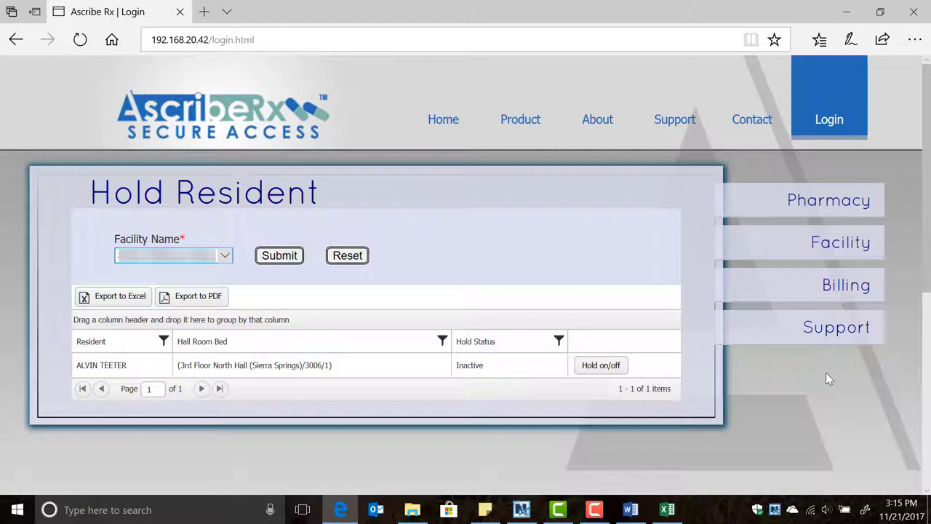
Close the Microsoft Edge window
click(914, 17)
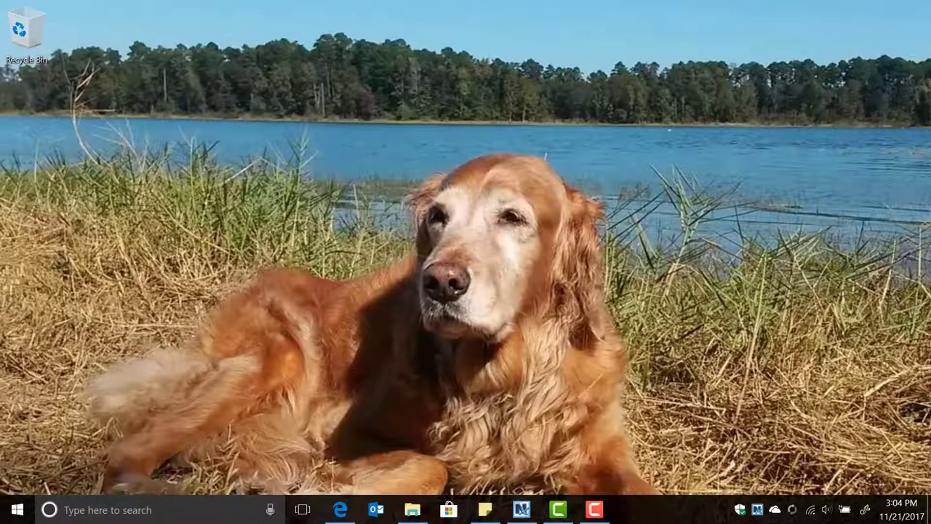
Reopen Microsoft Edge from Start and load the ascriberx.com suggestion from the address bar
click(17, 514)
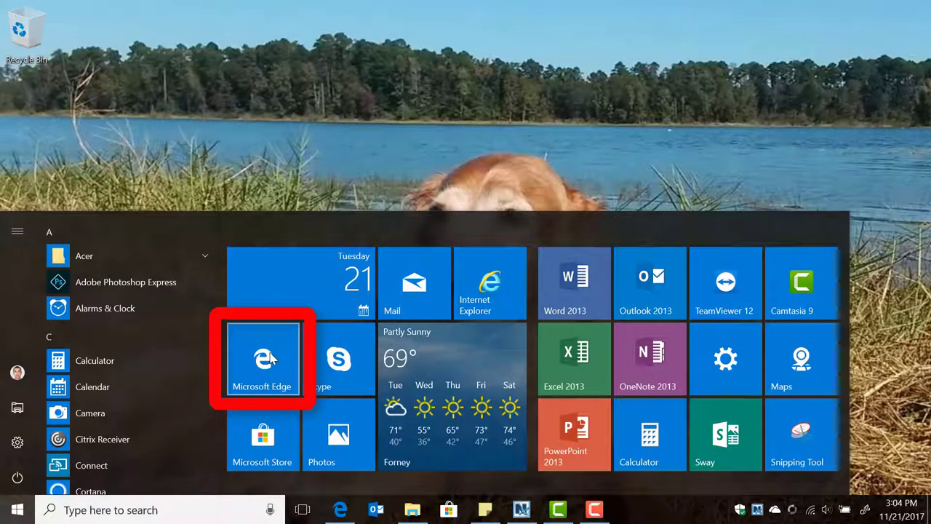
click(263, 356)
click(233, 39)
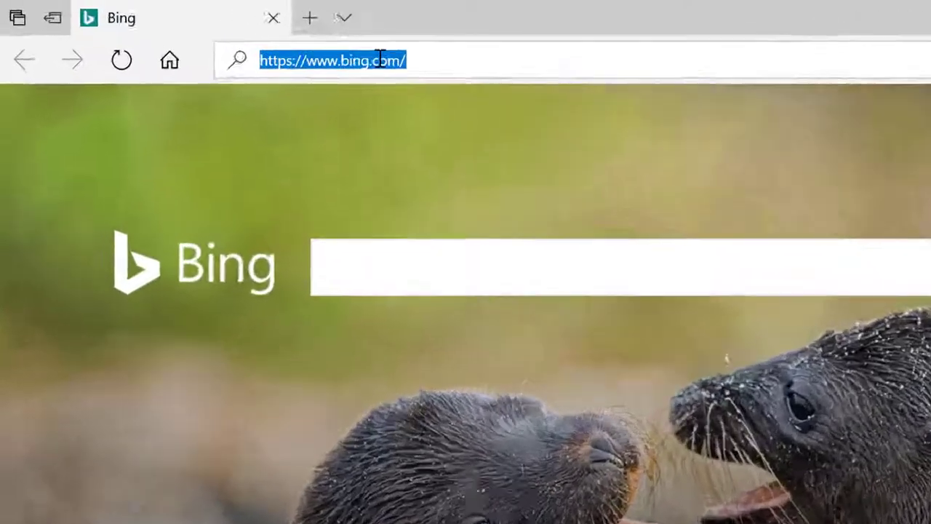
text(ascriberx.com/)
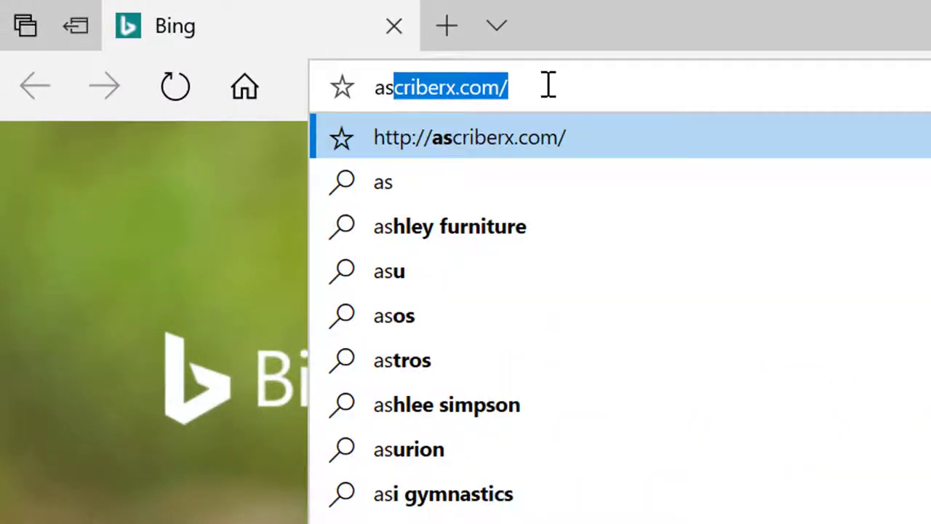
key(Return)
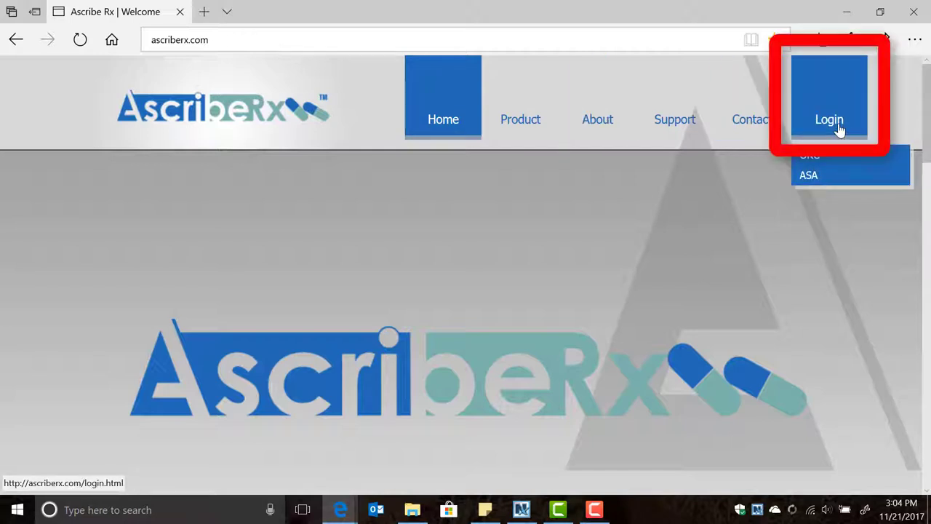
Log back in with the account username and password and go to Support > Hold Resident
click(842, 126)
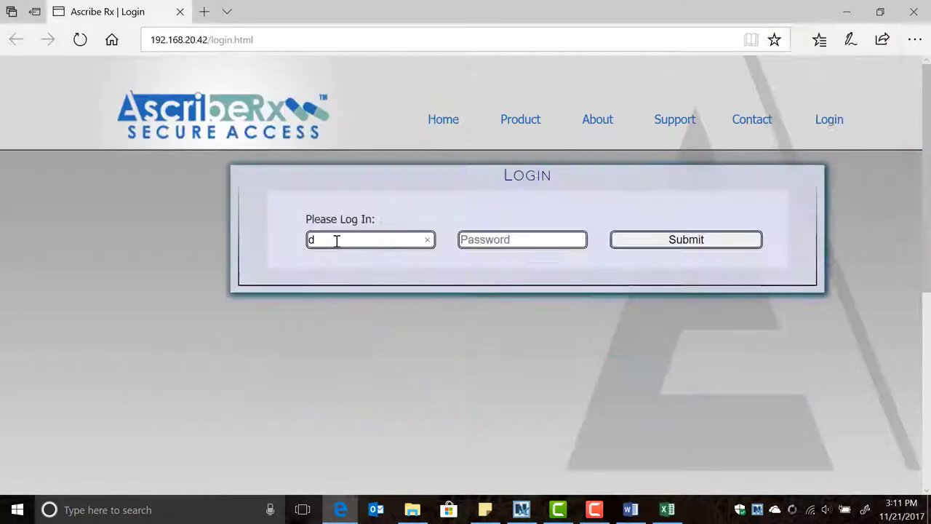
text(johnson)
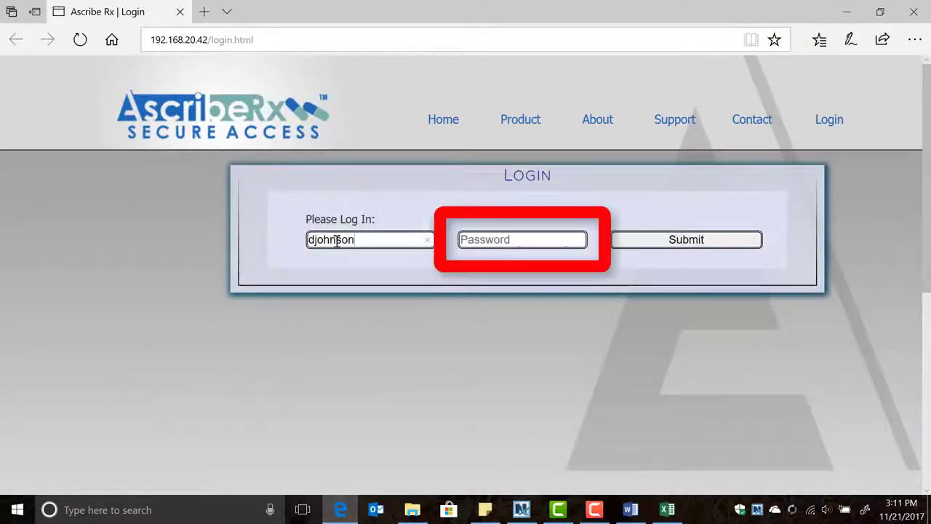
key(Tab)
text(••••••••)
key(Return)
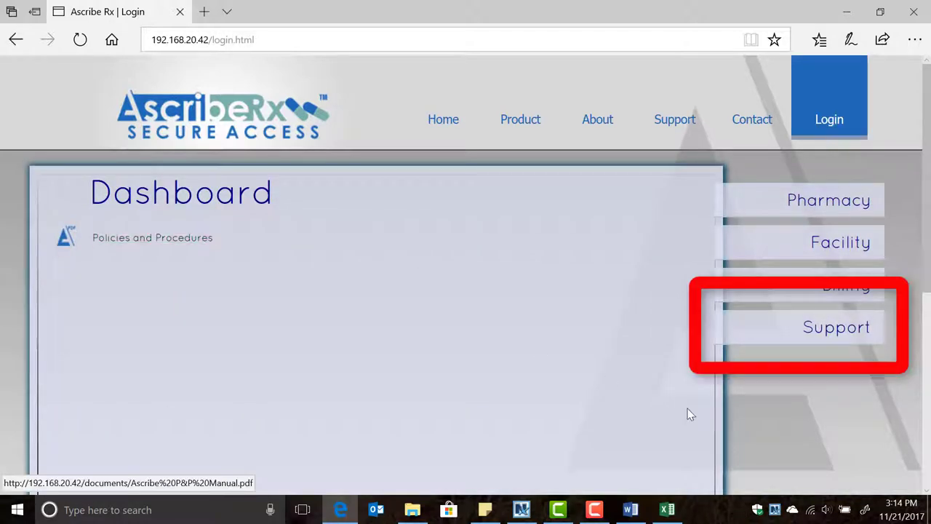
mouse_move(829, 324)
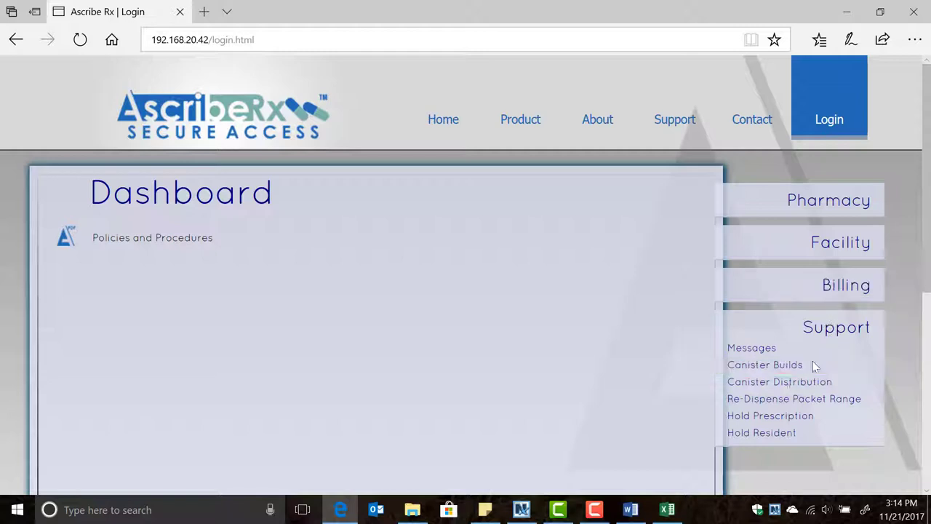
click(764, 433)
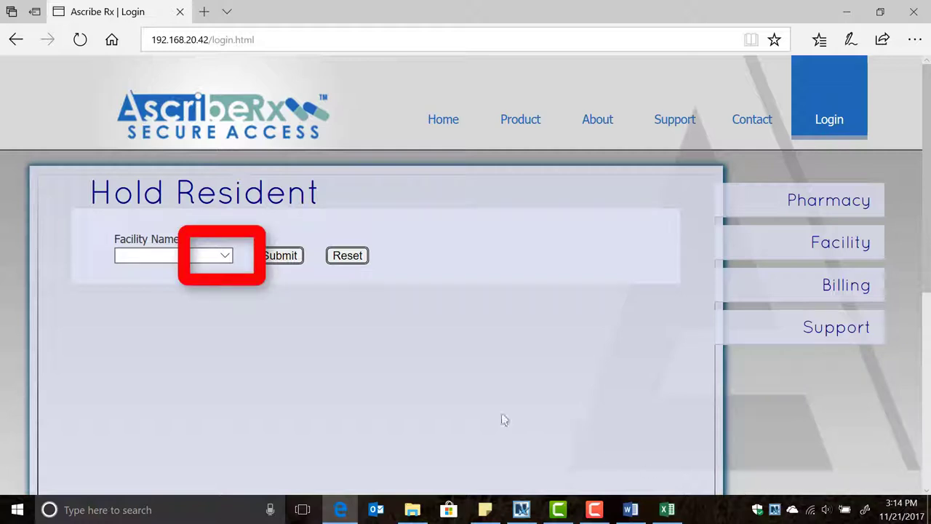
Pick a facility from the Facility Name dropdown and submit it to list its residents
click(225, 255)
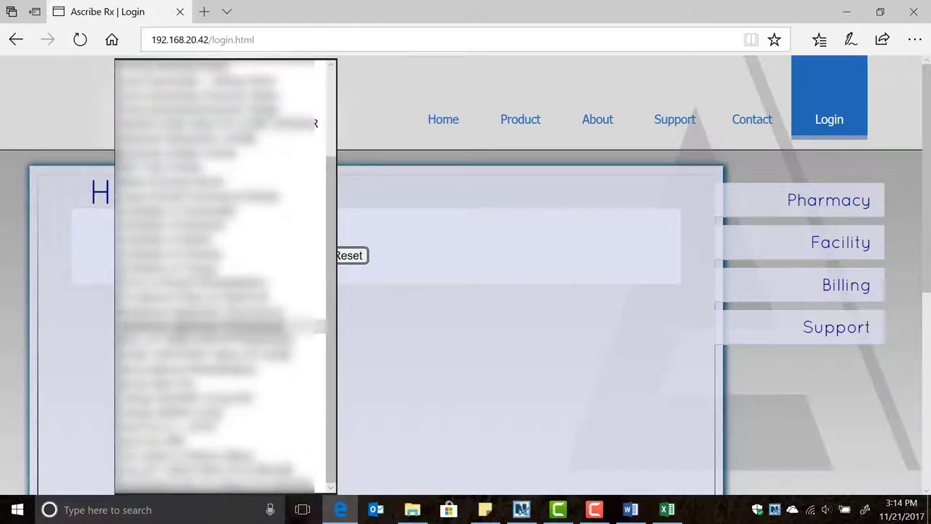
click(219, 365)
click(278, 256)
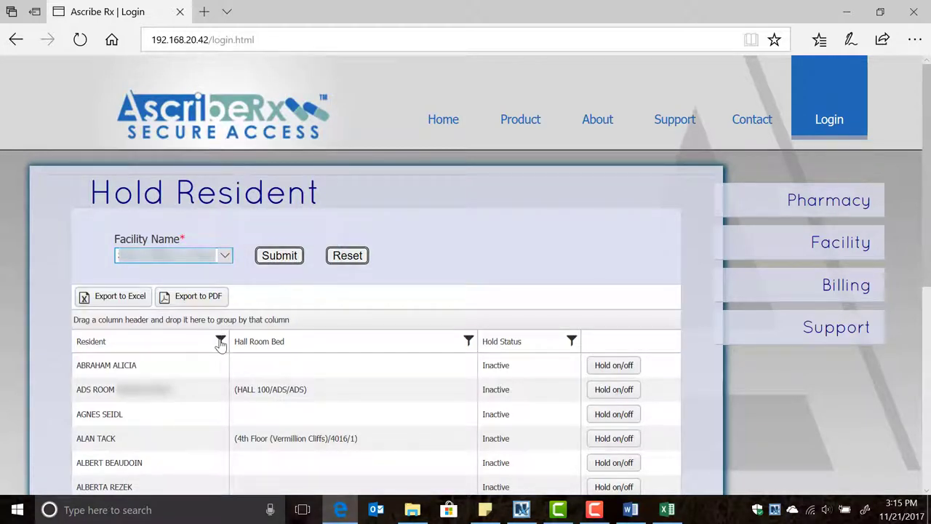
Apply a Contains filter with the resident's first name on the Resident column, leaving one Inactive row
click(221, 342)
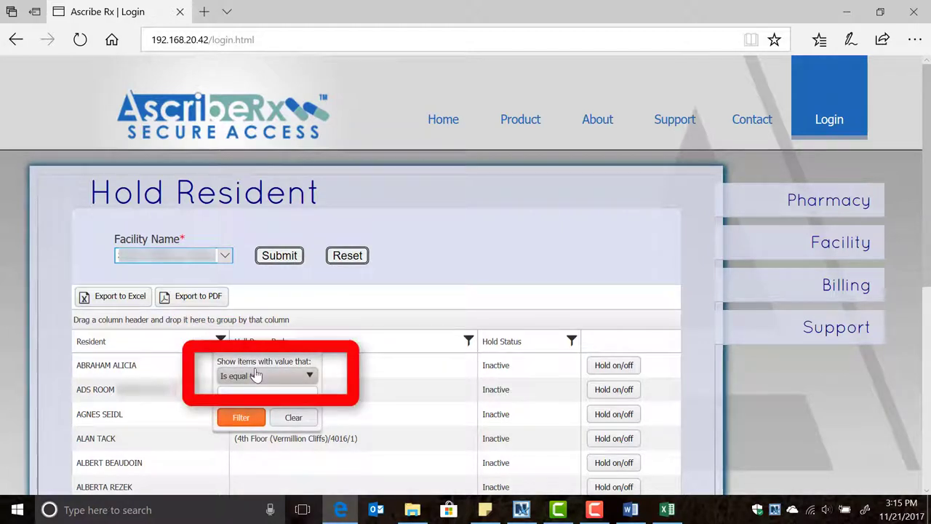
click(256, 376)
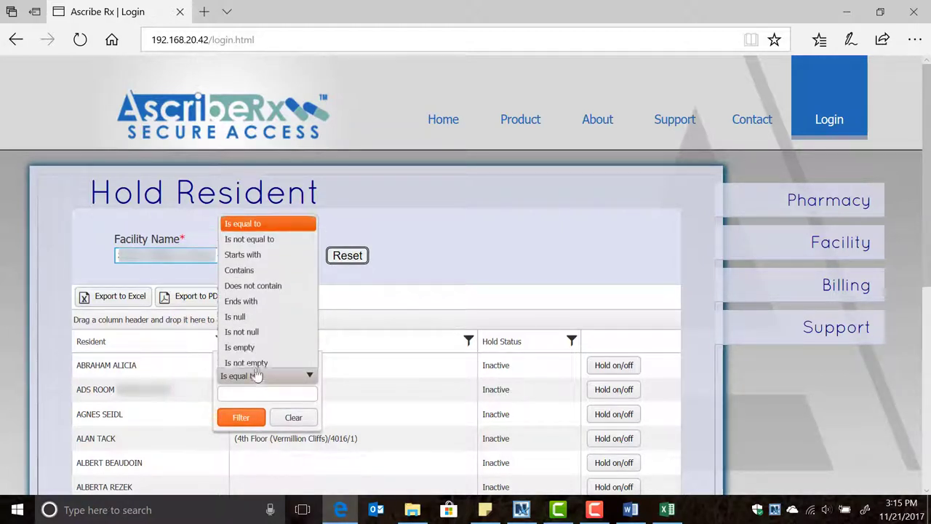
click(248, 265)
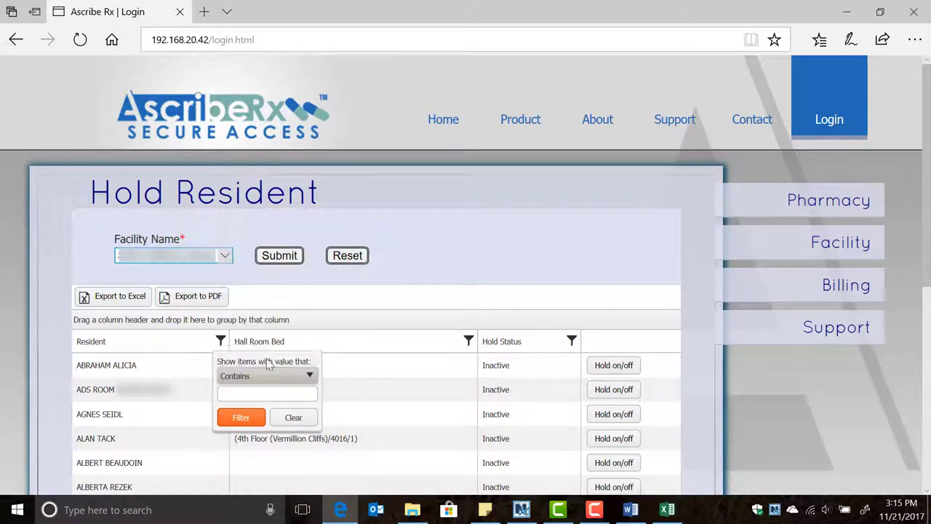
click(279, 390)
text(alvin)
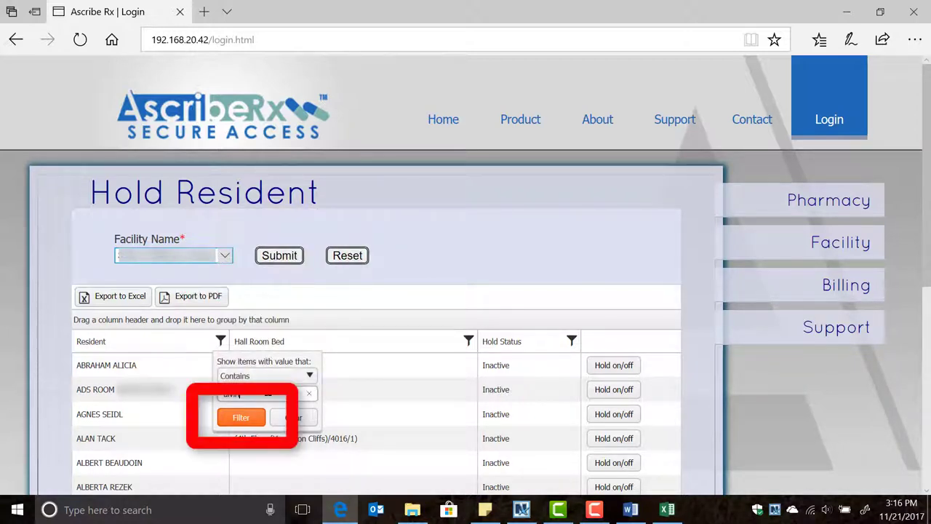
click(240, 416)
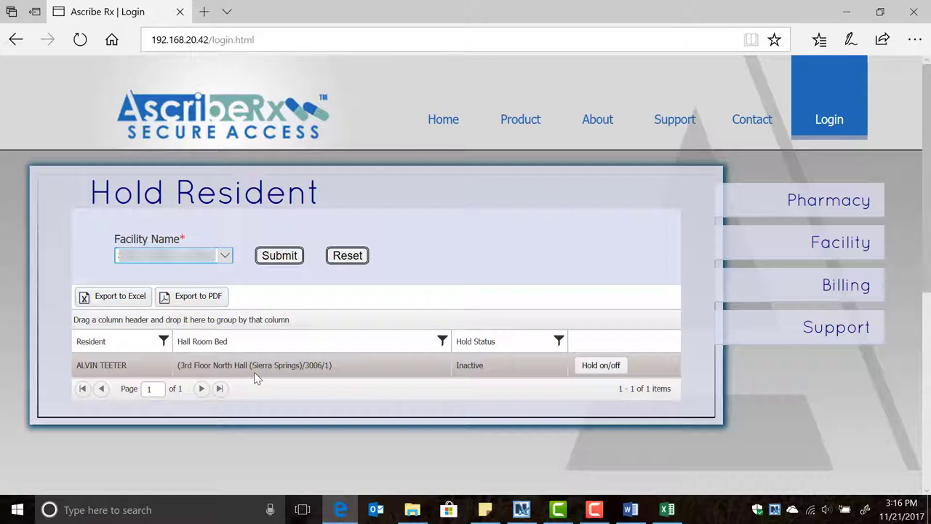
Toggle the resident's hold back to Active, acknowledge the success alert, then view the ascriberx.com Support page
click(608, 368)
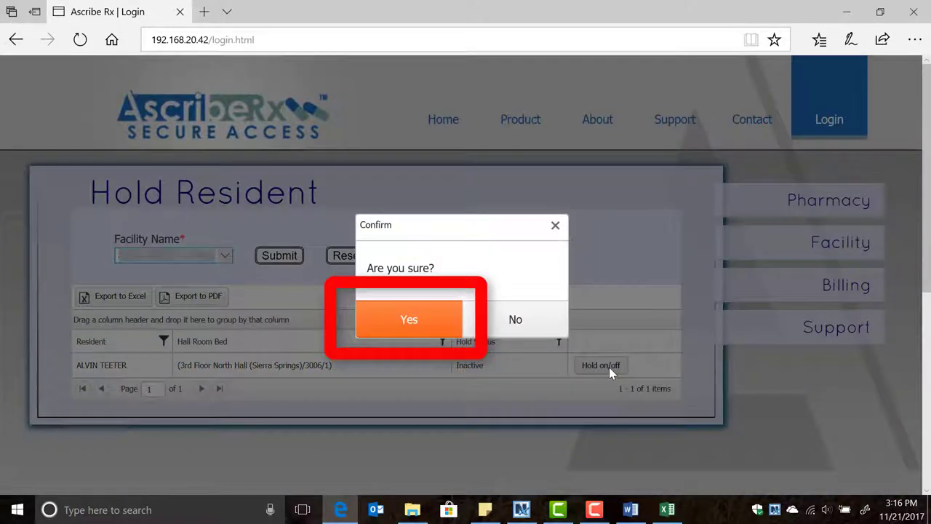
click(440, 320)
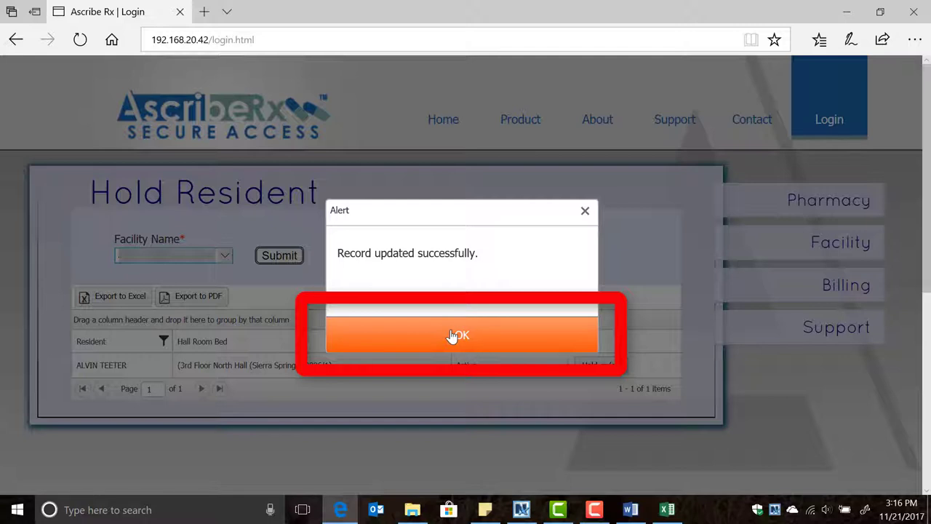
click(452, 336)
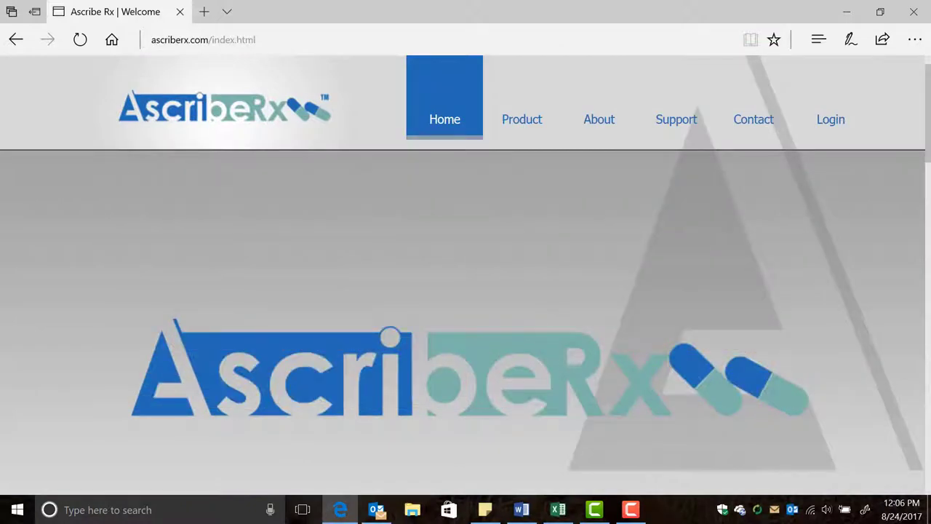
click(666, 120)
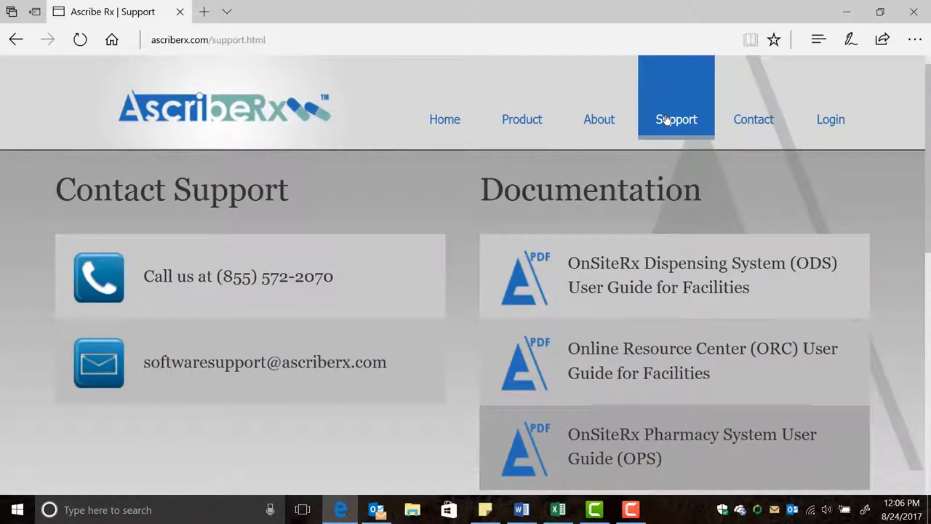